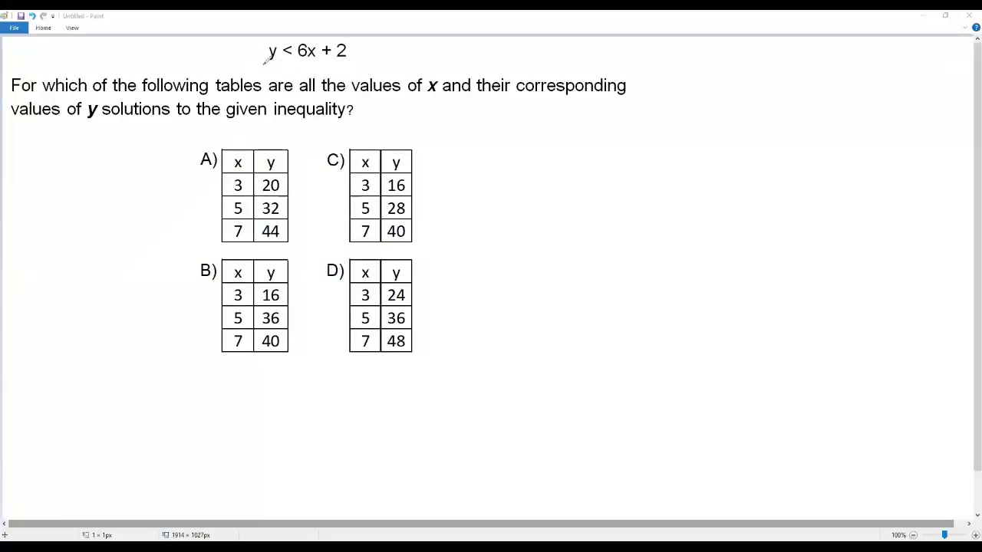
Handwrite a blue 'A:' label to the right of the inequality y < 6x + 2.
drag(262, 68, 359, 61)
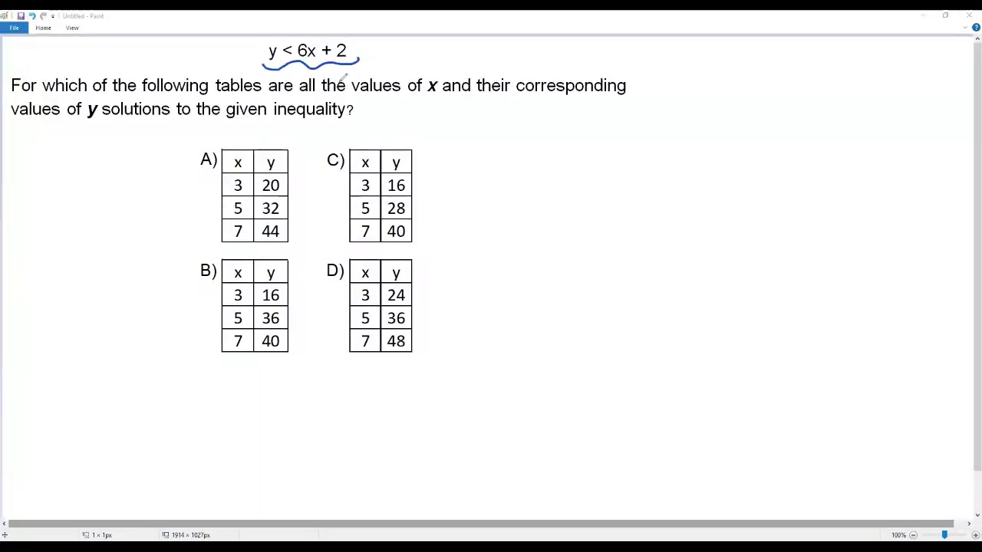
key(ctrl+z)
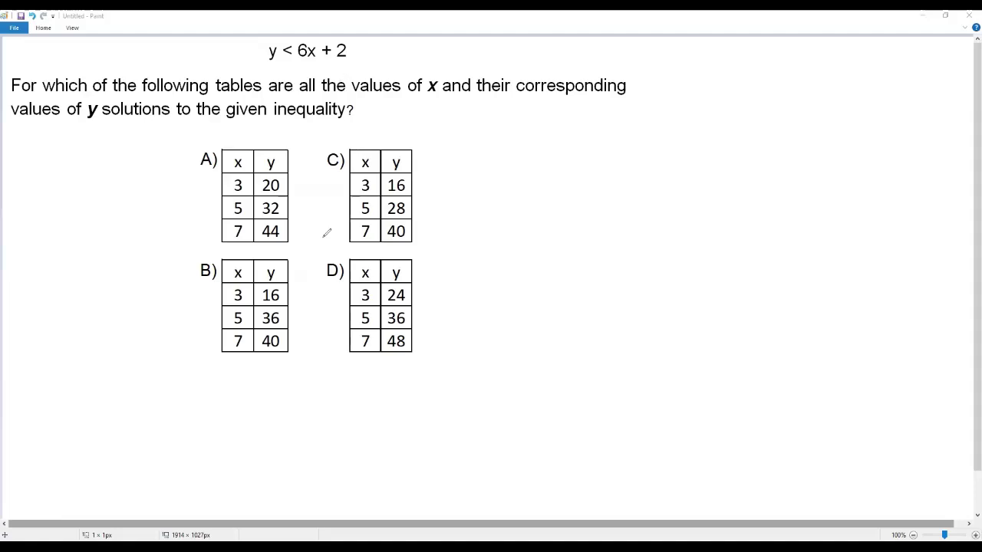
drag(472, 144, 484, 143)
drag(473, 137, 482, 136)
click(492, 132)
click(493, 140)
Write 20 < 6(3) + 2 under the A label for table A's first row.
drag(241, 174, 275, 174)
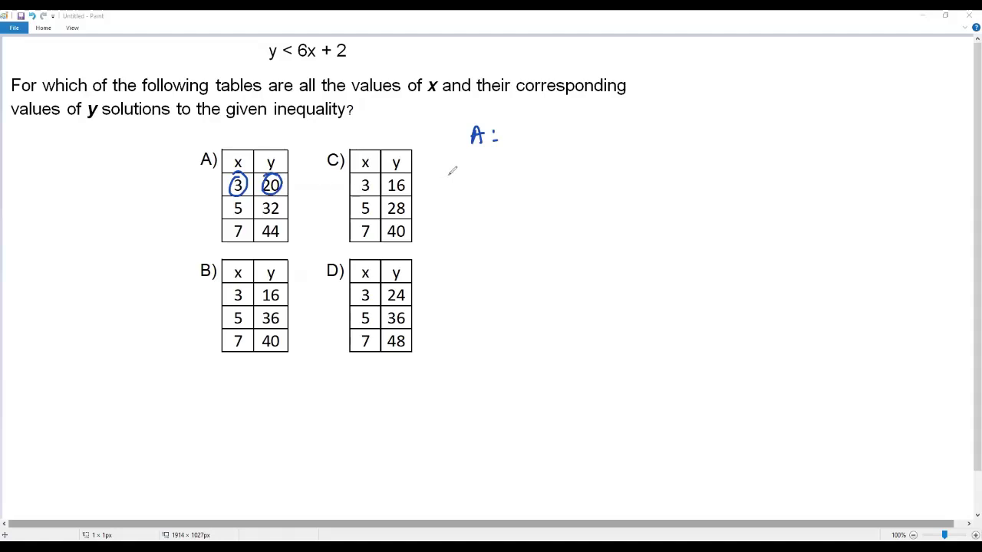
key(ctrl+z)
key(ctrl+z)
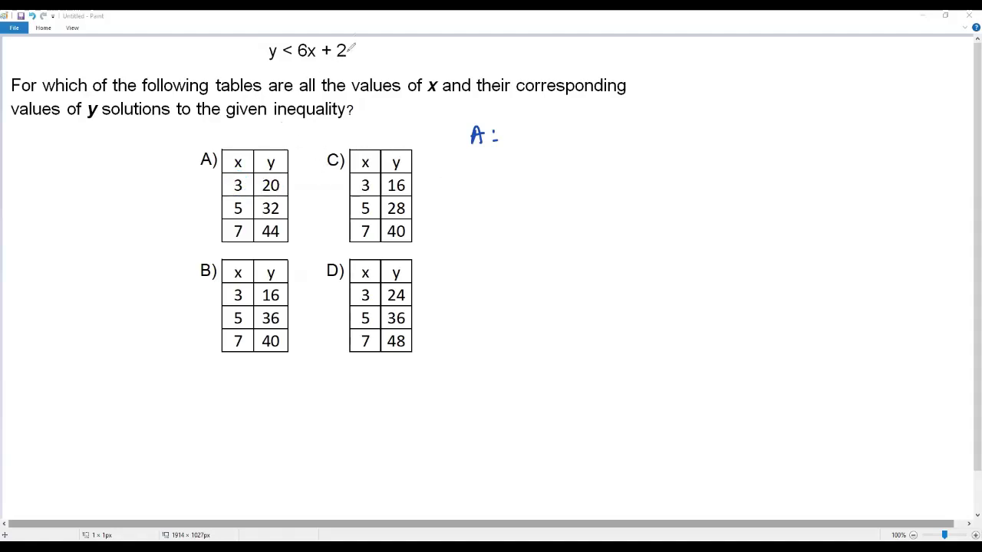
mouse_move(351, 47)
mouse_down()
mouse_move(263, 66)
mouse_move(351, 39)
mouse_up()
key(ctrl+z)
drag(513, 164, 525, 177)
mouse_move(534, 161)
mouse_down()
mouse_move(536, 172)
mouse_move(534, 161)
mouse_up()
drag(545, 168, 571, 173)
mouse_move(592, 158)
mouse_down()
mouse_move(589, 177)
mouse_move(626, 170)
mouse_up()
drag(619, 163, 619, 176)
drag(634, 161, 647, 173)
Simplify the check to 20 < 18 + 2, then 20 < 20.
drag(531, 202, 536, 217)
mouse_move(549, 206)
mouse_down()
mouse_move(569, 217)
mouse_move(612, 202)
mouse_up()
mouse_move(606, 192)
mouse_down()
mouse_move(605, 212)
mouse_move(636, 207)
mouse_up()
mouse_move(532, 244)
mouse_down()
mouse_move(545, 254)
mouse_move(583, 255)
mouse_move(605, 253)
mouse_move(607, 241)
mouse_move(504, 252)
mouse_move(573, 272)
mouse_move(538, 266)
mouse_move(558, 264)
mouse_up()
key(ctrl+z)
drag(590, 261, 623, 259)
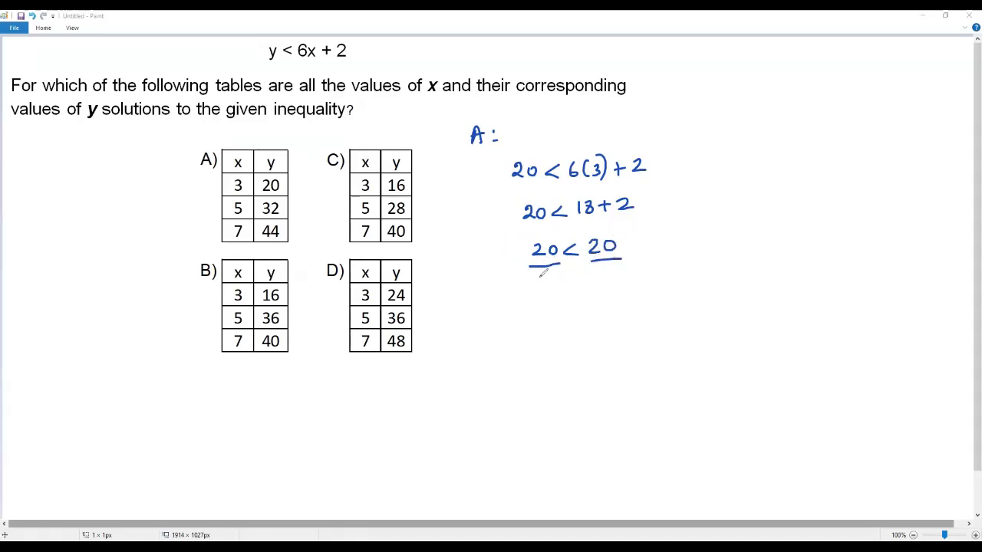
key(ctrl+z)
key(ctrl+z)
Temporarily mark table A's 3 | 20 row, the inequality and rows 5 and 7, then undo.
mouse_move(289, 176)
mouse_down()
mouse_move(225, 178)
mouse_move(238, 195)
mouse_move(285, 176)
mouse_up()
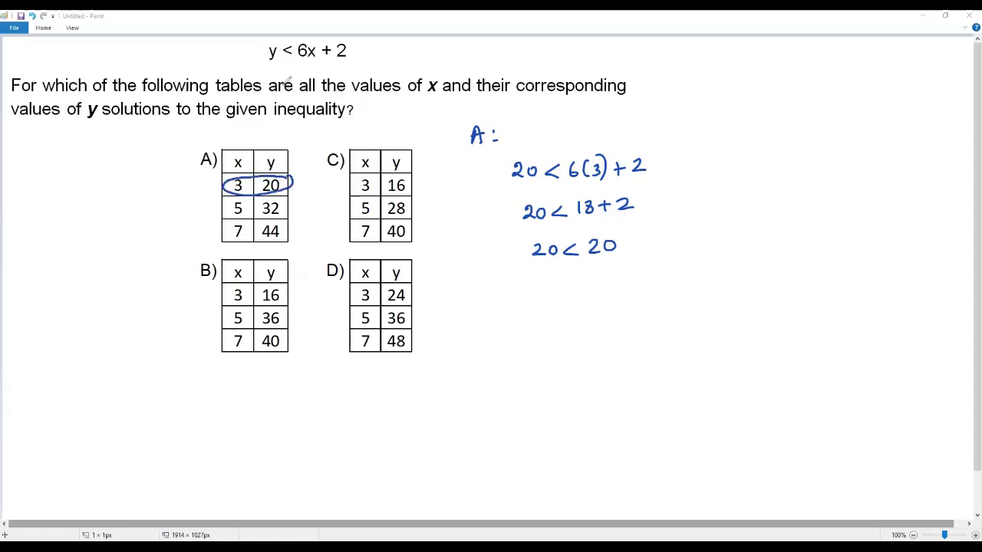
drag(273, 64, 357, 65)
key(ctrl+z)
key(ctrl+z)
drag(196, 205, 211, 211)
drag(192, 231, 212, 234)
key(ctrl+z)
key(ctrl+z)
key(ctrl+z)
key(ctrl+z)
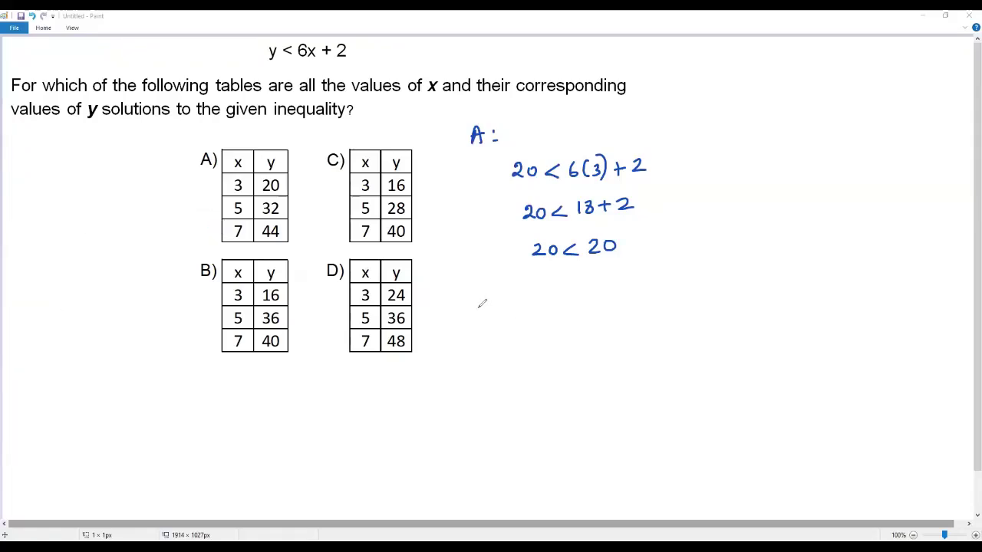
Write a dark red 'B:' label below table A's check.
drag(478, 304, 478, 322)
drag(477, 305, 478, 322)
click(503, 309)
click(504, 318)
mouse_move(286, 284)
mouse_down()
mouse_move(226, 287)
mouse_move(288, 284)
mouse_up()
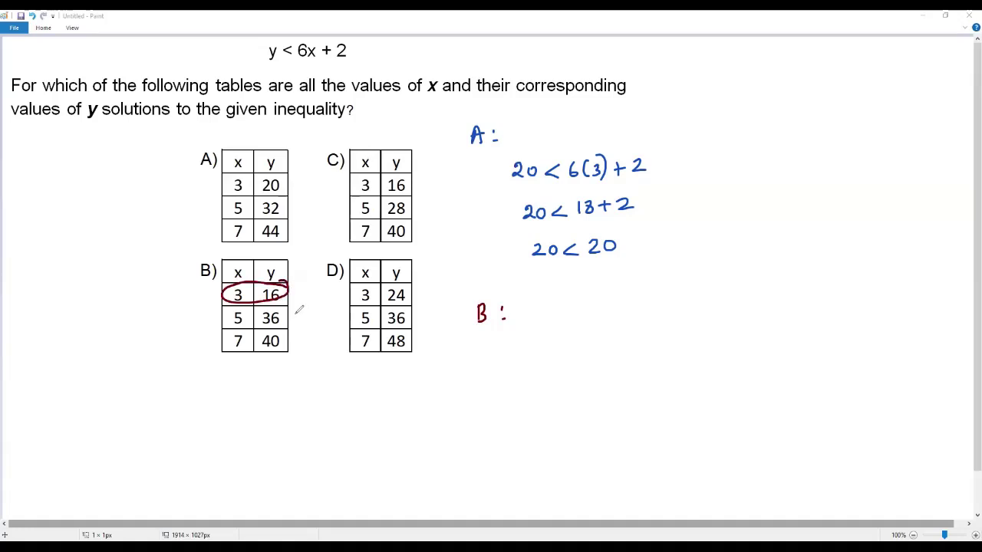
key(ctrl+z)
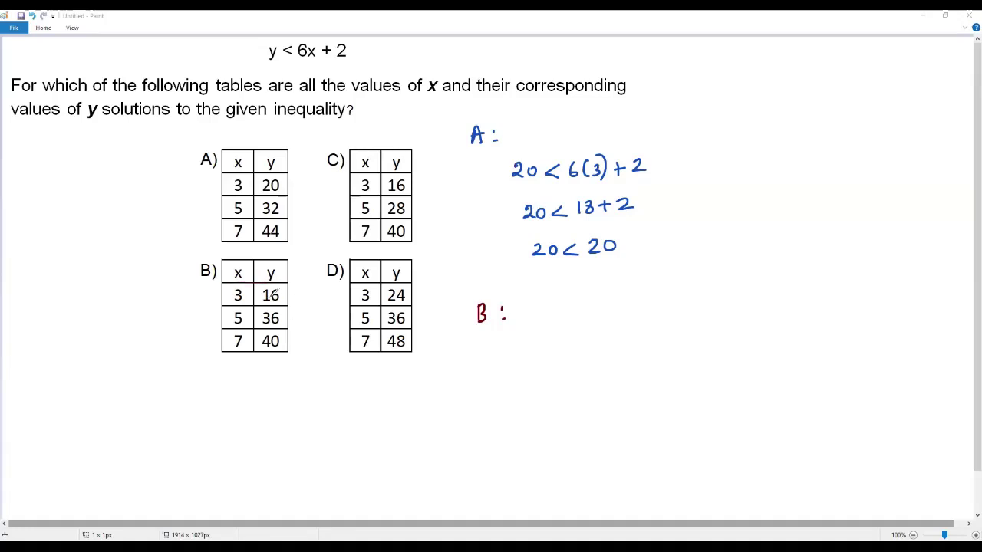
mouse_move(246, 280)
mouse_down()
mouse_move(230, 301)
mouse_move(248, 278)
mouse_move(290, 279)
mouse_up()
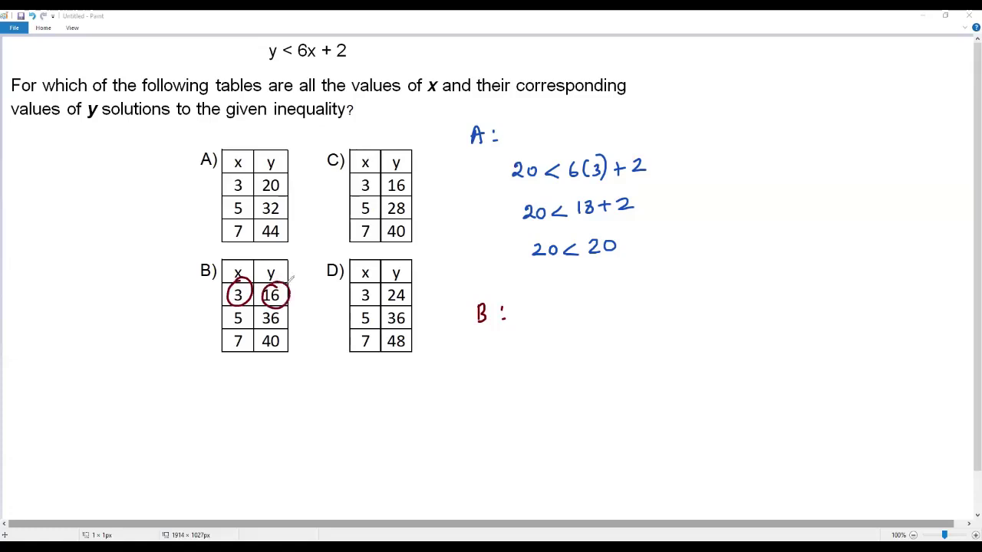
key(ctrl+z)
drag(331, 53, 327, 47)
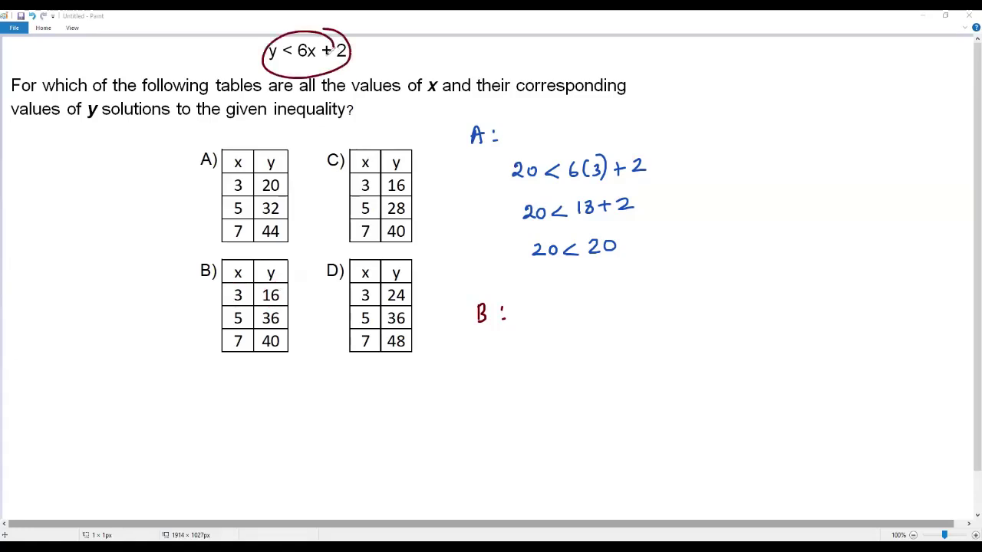
key(ctrl+z)
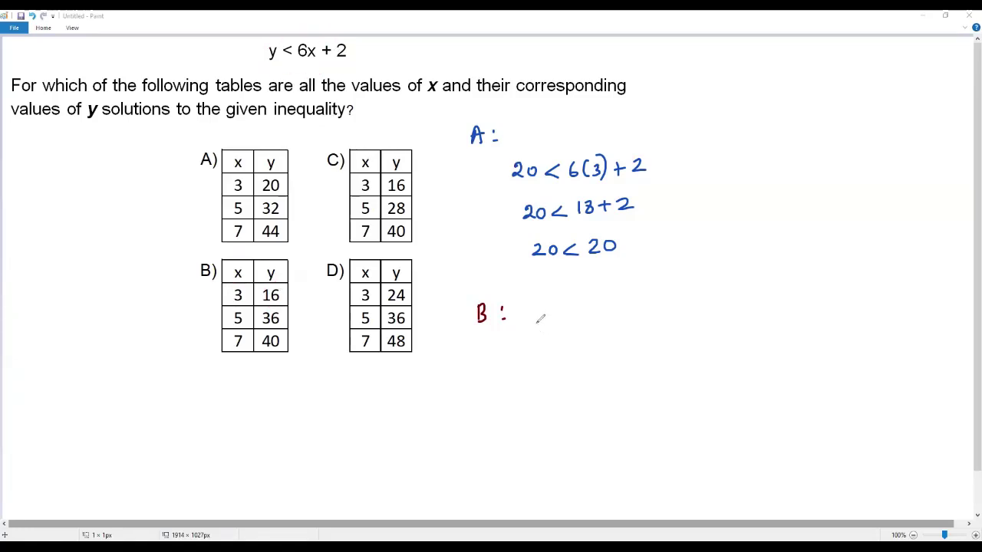
Write 16 < 6(3) + 2 and 16 < 18 + 2 for table B's first row.
drag(531, 325, 530, 339)
mouse_move(544, 324)
mouse_down()
mouse_move(537, 332)
mouse_move(596, 340)
mouse_move(632, 328)
mouse_up()
mouse_move(625, 321)
mouse_down()
mouse_move(624, 335)
mouse_move(653, 334)
mouse_up()
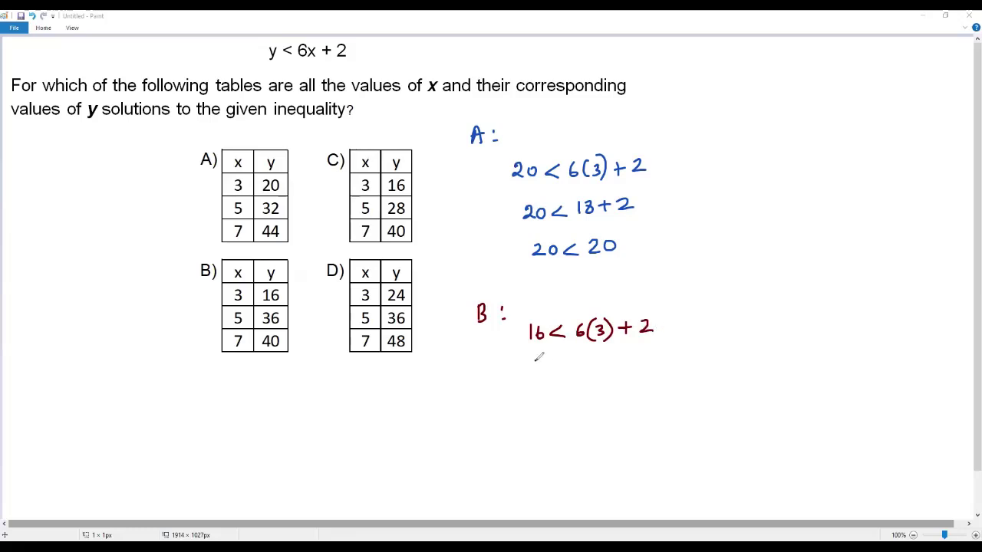
drag(535, 360, 536, 376)
mouse_move(549, 360)
mouse_down()
mouse_move(543, 370)
mouse_move(573, 373)
mouse_move(608, 340)
mouse_move(584, 374)
mouse_move(597, 361)
mouse_up()
key(ctrl+z)
mouse_move(613, 366)
mouse_down()
mouse_move(625, 367)
mouse_move(619, 374)
mouse_up()
drag(633, 356, 645, 371)
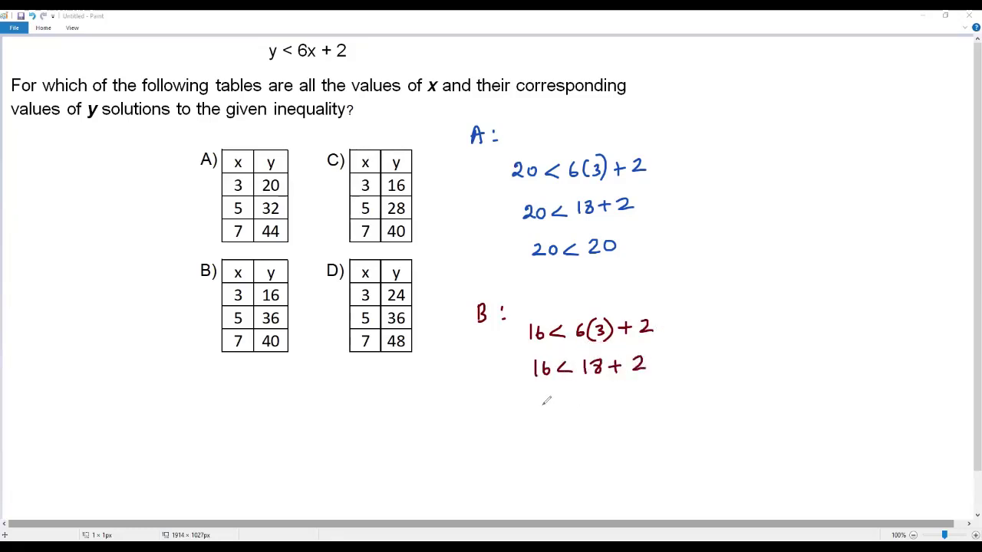
Finish table B's first check as 16 < 20.
drag(543, 400, 542, 416)
mouse_move(556, 395)
mouse_down()
mouse_move(551, 413)
mouse_move(558, 407)
mouse_up()
mouse_move(584, 401)
mouse_down()
mouse_move(569, 407)
mouse_move(608, 412)
mouse_up()
mouse_move(616, 400)
mouse_down()
mouse_move(635, 407)
mouse_move(655, 389)
mouse_up()
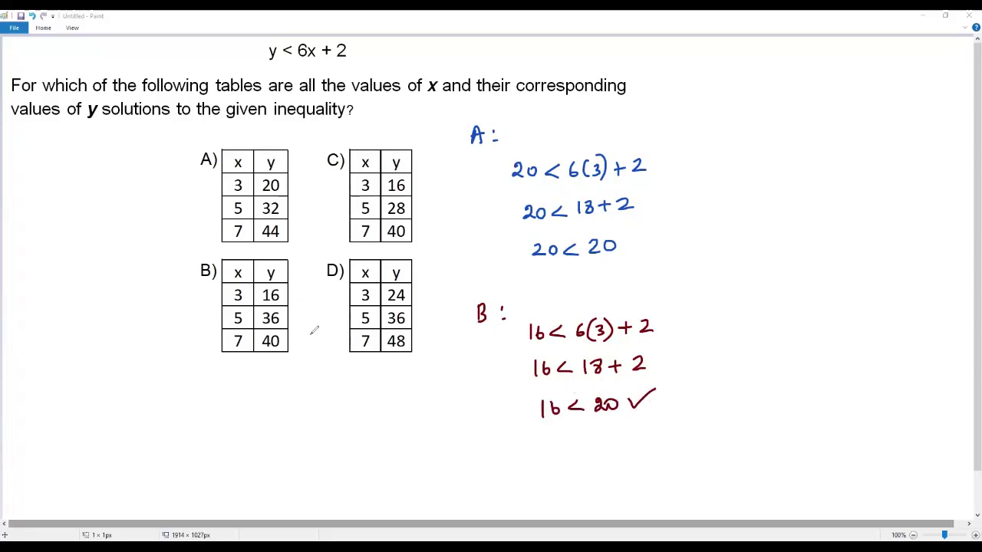
key(ctrl+z)
mouse_move(262, 282)
mouse_down()
mouse_move(269, 304)
mouse_move(292, 278)
mouse_up()
drag(266, 61, 349, 67)
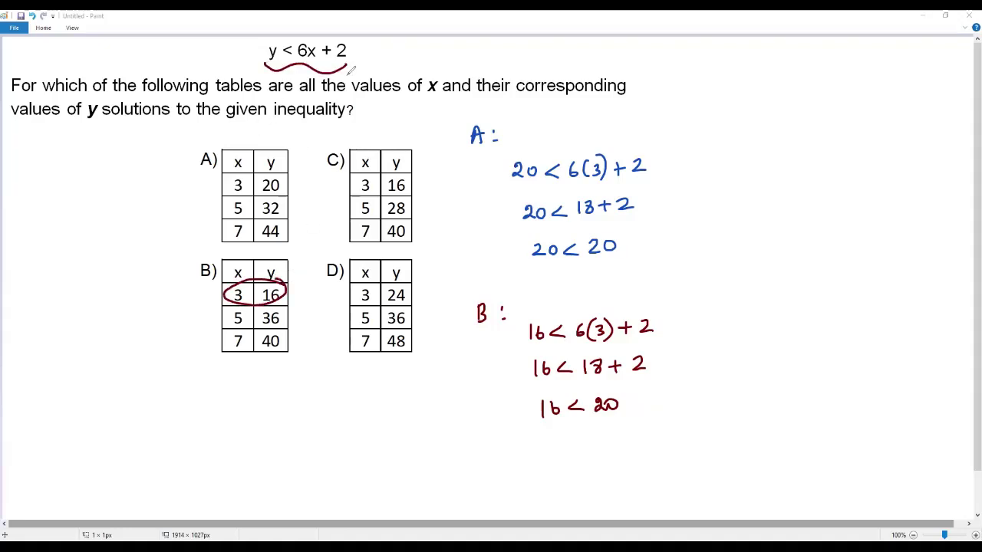
key(ctrl+z)
key(ctrl+z)
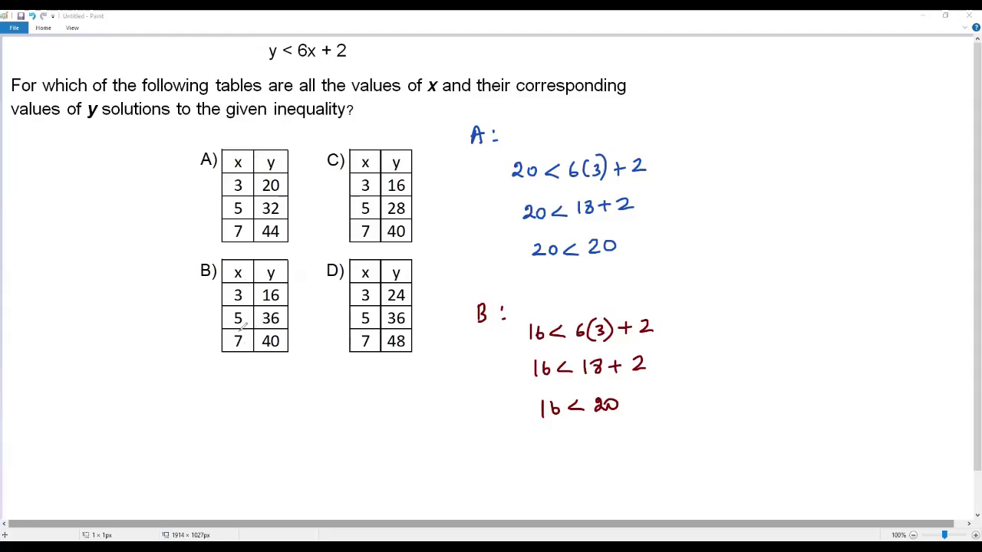
Start table B's second-row check with 36 < 6(5) + 2.
mouse_move(244, 305)
mouse_down()
mouse_move(228, 314)
mouse_move(246, 304)
mouse_move(267, 325)
mouse_move(284, 303)
mouse_up()
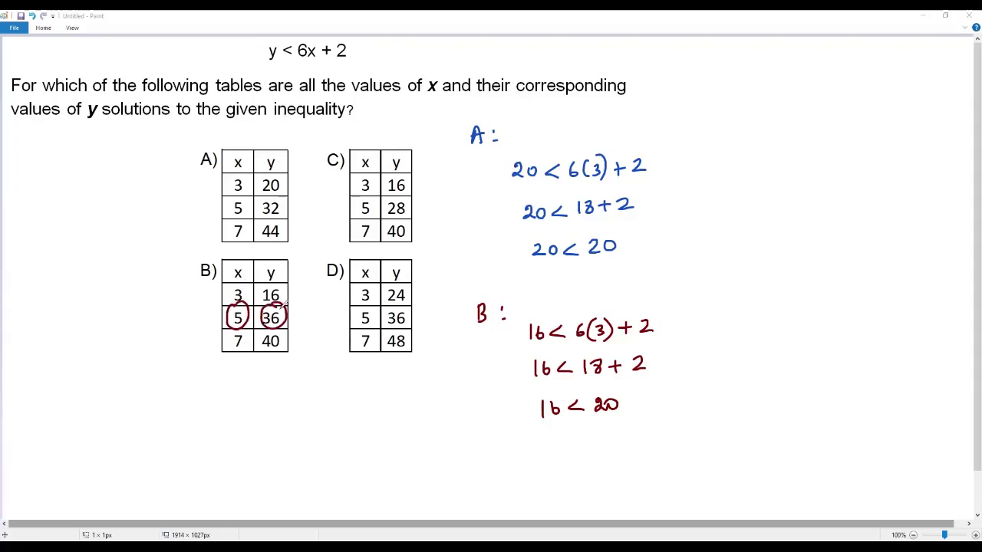
key(ctrl+z)
key(ctrl+z)
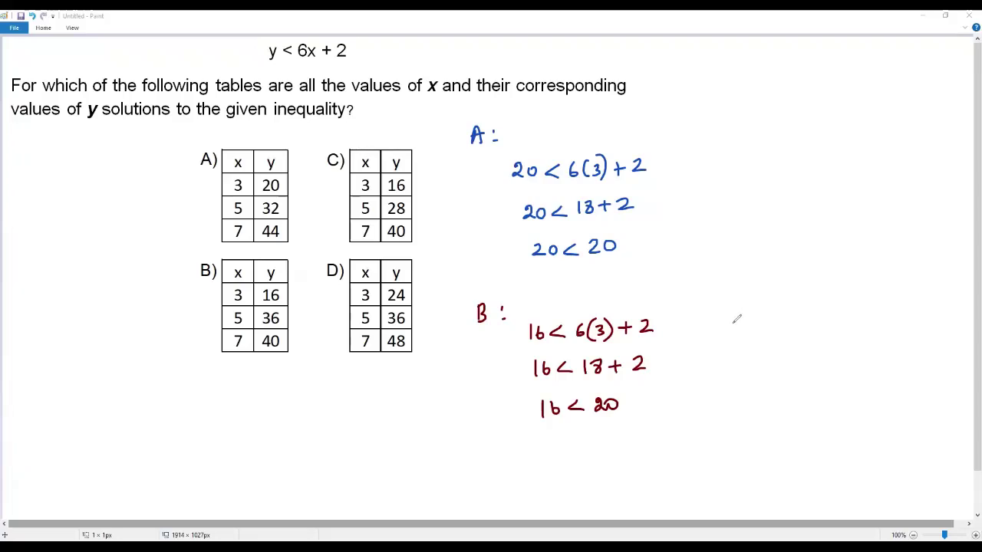
mouse_move(723, 316)
mouse_down()
mouse_move(723, 329)
mouse_move(772, 311)
mouse_move(772, 328)
mouse_move(819, 329)
mouse_up()
mouse_move(839, 310)
mouse_down()
mouse_move(837, 325)
mouse_move(843, 316)
mouse_up()
drag(854, 305, 869, 324)
mouse_move(728, 347)
mouse_down()
mouse_move(730, 368)
mouse_move(781, 369)
mouse_up()
Simplify to 36 < 30 + 2 and 36 < 32, then circle it and add an X.
mouse_move(785, 330)
mouse_down()
mouse_move(821, 329)
mouse_move(785, 367)
mouse_move(803, 355)
mouse_move(829, 361)
mouse_up()
key(ctrl+z)
mouse_move(824, 354)
mouse_down()
mouse_move(824, 368)
mouse_move(855, 368)
mouse_up()
mouse_move(740, 394)
mouse_down()
mouse_move(744, 411)
mouse_move(816, 400)
mouse_move(809, 410)
mouse_move(840, 409)
mouse_move(718, 408)
mouse_move(854, 391)
mouse_move(890, 418)
mouse_up()
drag(888, 387, 867, 418)
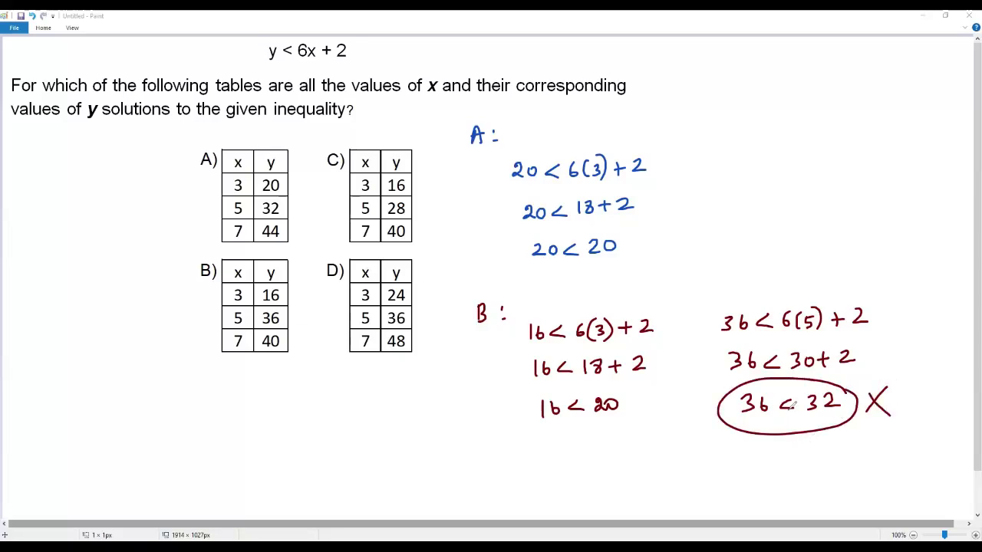
mouse_move(288, 306)
mouse_down()
mouse_move(230, 328)
mouse_move(292, 306)
mouse_up()
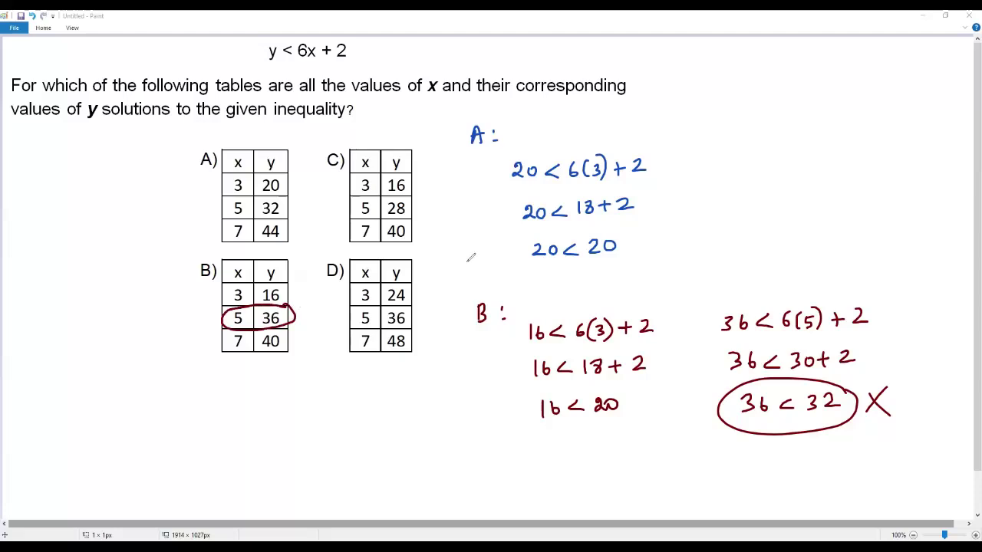
key(ctrl+z)
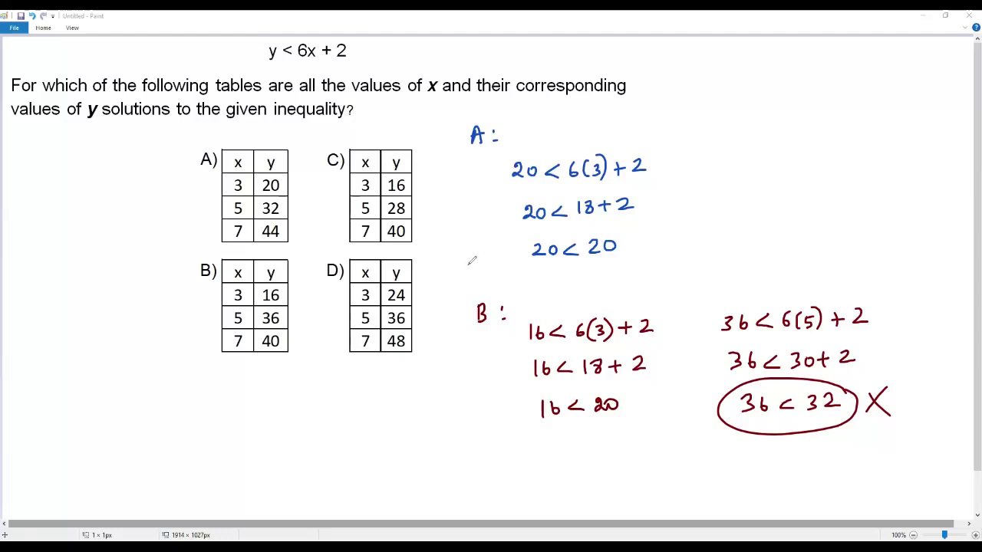
Undo table B's red work and write a red C label in its place.
key(ctrl+z)
key(ctrl+z)
key(ctrl+z)
key(ctrl+z)
key(ctrl+z)
key(ctrl+z)
key(ctrl+z)
key(ctrl+z)
key(ctrl+z)
key(ctrl+z)
key(ctrl+z)
key(ctrl+z)
key(ctrl+z)
key(ctrl+z)
key(ctrl+z)
key(ctrl+z)
key(ctrl+z)
key(ctrl+z)
key(ctrl+z)
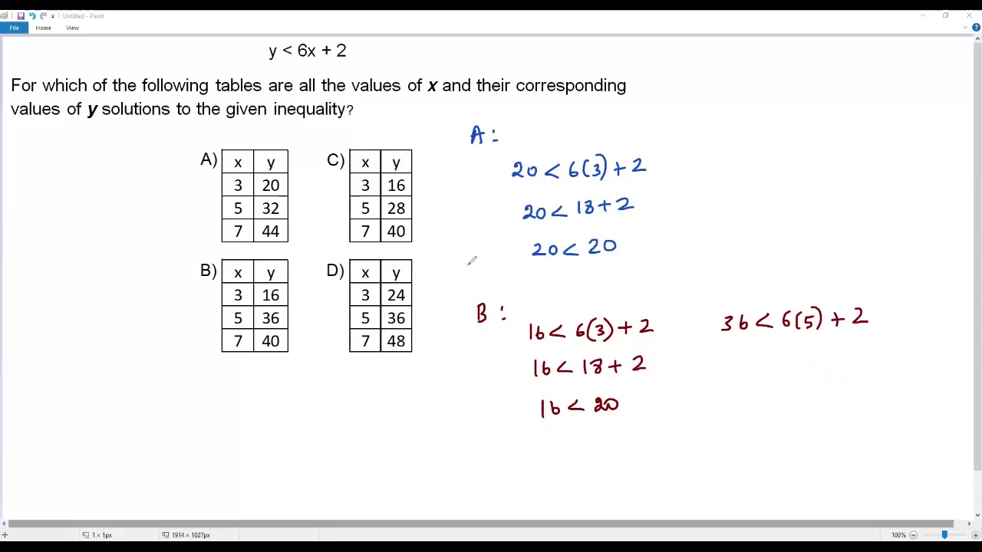
key(ctrl+z)
key(ctrl+z)
key(ctrl+z)
key(ctrl+z)
key(ctrl+z)
key(ctrl+z)
key(ctrl+z)
key(ctrl+z)
key(ctrl+z)
key(ctrl+z)
key(ctrl+z)
key(ctrl+z)
key(ctrl+z)
key(ctrl+z)
key(ctrl+z)
key(ctrl+z)
key(ctrl+z)
key(ctrl+z)
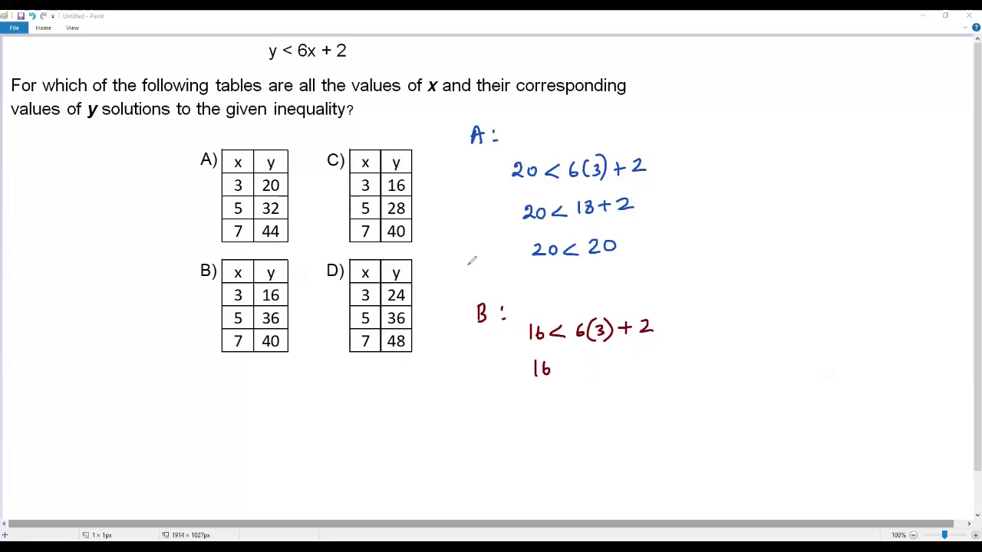
key(ctrl+z)
key(ctrl+z)
key(ctrl+z)
key(ctrl+z)
key(ctrl+z)
key(ctrl+z)
key(ctrl+z)
key(ctrl+z)
key(ctrl+z)
key(ctrl+z)
key(ctrl+z)
key(ctrl+z)
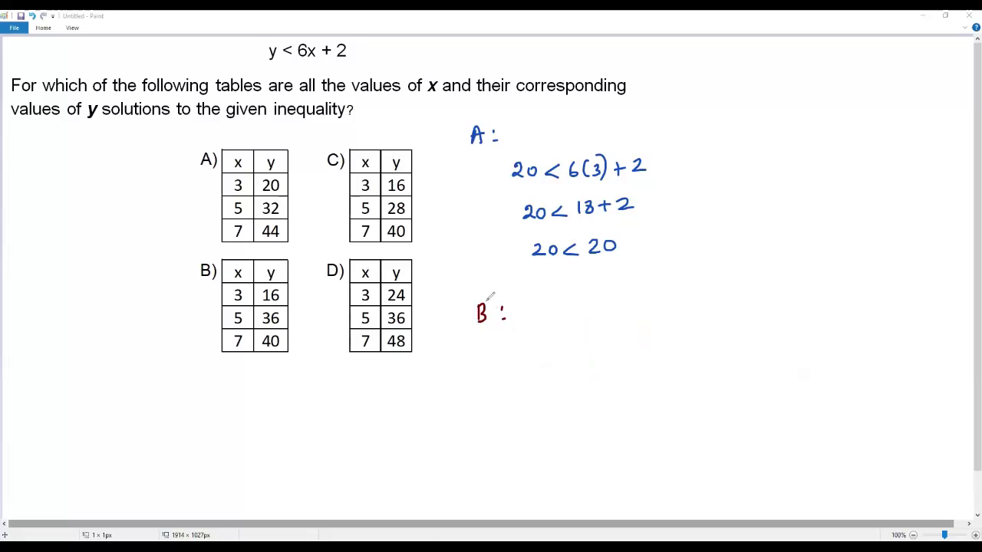
key(ctrl+z)
key(ctrl+z)
drag(485, 303, 484, 316)
click(499, 303)
mouse_move(412, 175)
mouse_down()
mouse_move(344, 180)
mouse_move(405, 179)
mouse_up()
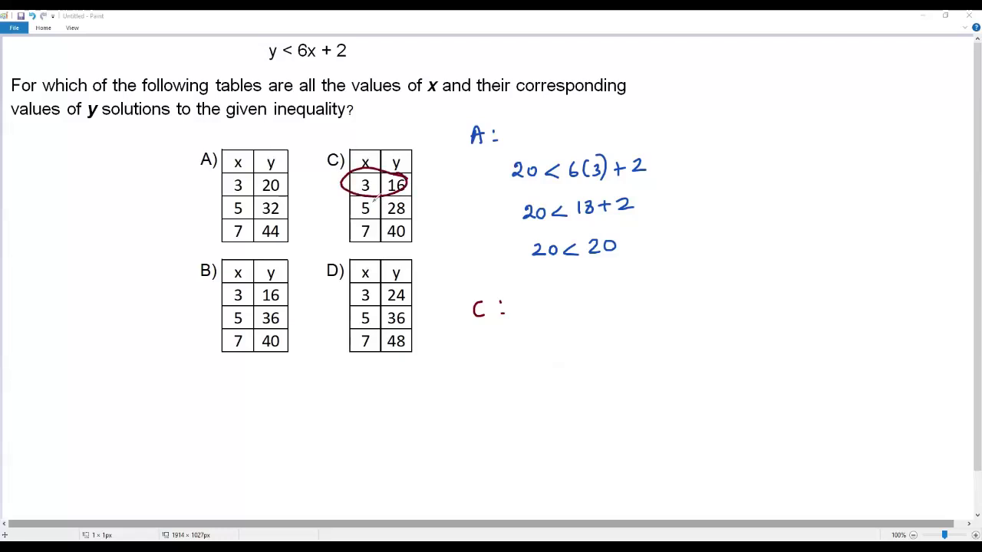
key(ctrl+z)
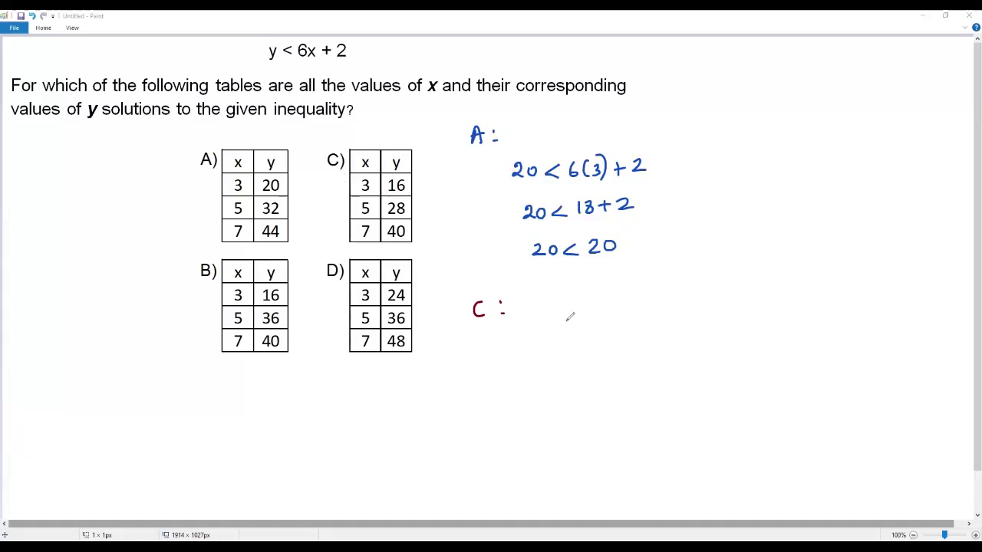
Write 16 < 6(3) + 2 for table C's first row and simplify to 16 < 20.
mouse_move(545, 315)
mouse_down()
mouse_move(544, 332)
mouse_move(599, 322)
mouse_move(639, 330)
mouse_up()
mouse_move(651, 321)
mouse_down()
mouse_move(663, 321)
mouse_move(658, 328)
mouse_up()
drag(671, 308, 690, 325)
drag(548, 354, 549, 373)
drag(566, 353, 568, 365)
drag(595, 354, 597, 369)
mouse_move(599, 335)
mouse_down()
mouse_move(639, 335)
mouse_move(619, 371)
mouse_move(632, 355)
mouse_up()
key(ctrl+z)
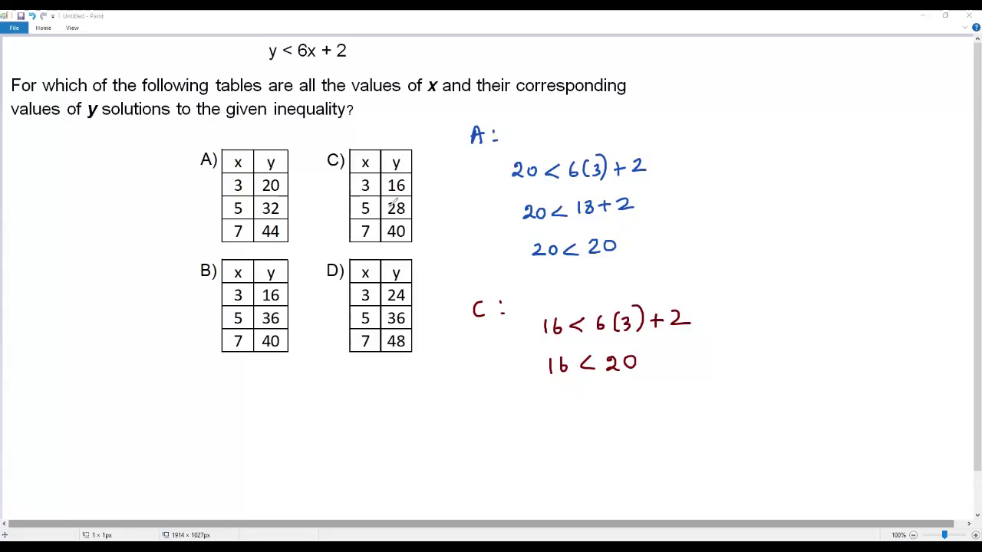
Write 28 < 6(5) + 2, simplify to 28 < 32, and circle the 7 and 40 row.
mouse_move(370, 194)
mouse_down()
mouse_move(411, 205)
mouse_move(389, 201)
mouse_up()
key(ctrl+z)
key(ctrl+z)
drag(740, 307, 754, 318)
mouse_move(762, 305)
mouse_down()
mouse_move(758, 312)
mouse_move(787, 320)
mouse_move(860, 311)
mouse_up()
mouse_move(853, 303)
mouse_down()
mouse_move(853, 319)
mouse_move(887, 317)
mouse_up()
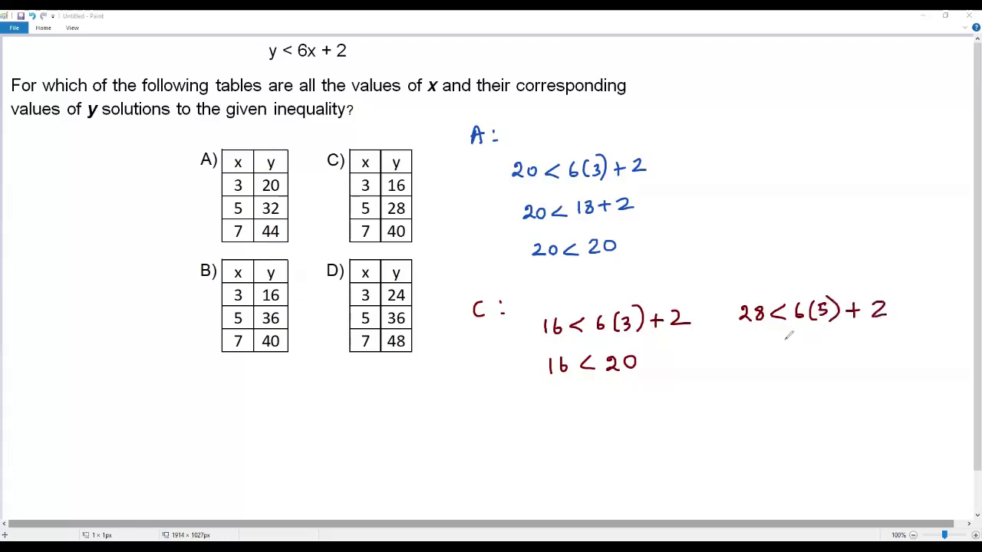
drag(748, 350, 761, 362)
mouse_move(776, 345)
mouse_down()
mouse_move(770, 355)
mouse_move(776, 343)
mouse_move(803, 361)
mouse_move(845, 355)
mouse_up()
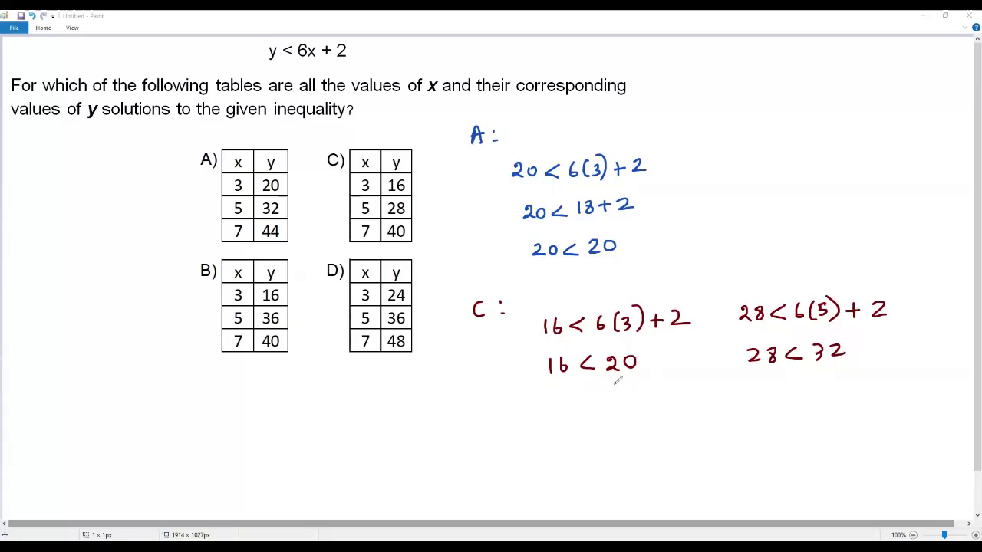
mouse_move(371, 220)
mouse_down()
mouse_move(355, 224)
mouse_move(370, 220)
mouse_move(403, 245)
mouse_up()
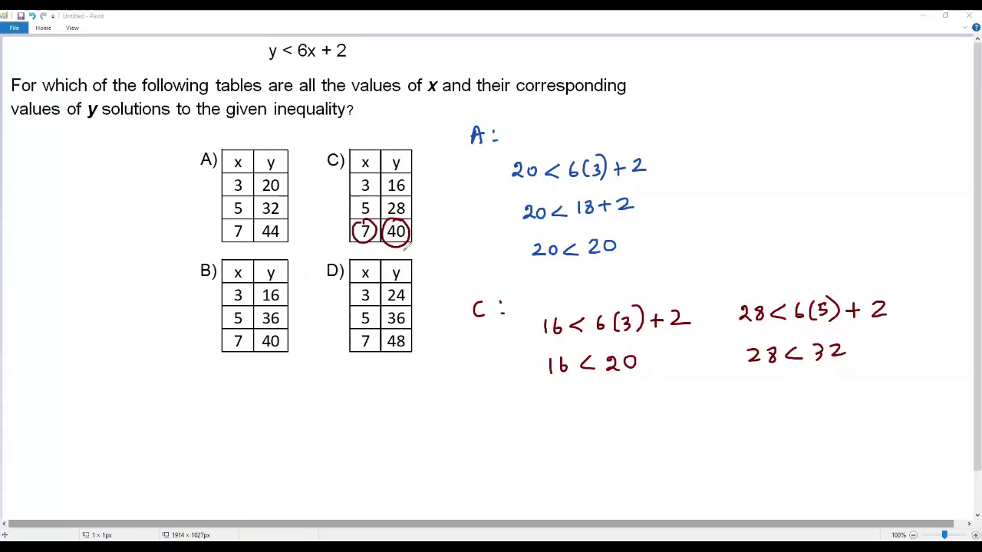
Write 40 < 6(7) + 2 beneath table C's checks and simplify it to 40 < 44.
key(ctrl+z)
key(ctrl+z)
mouse_move(649, 408)
mouse_down()
mouse_move(653, 426)
mouse_move(665, 410)
mouse_up()
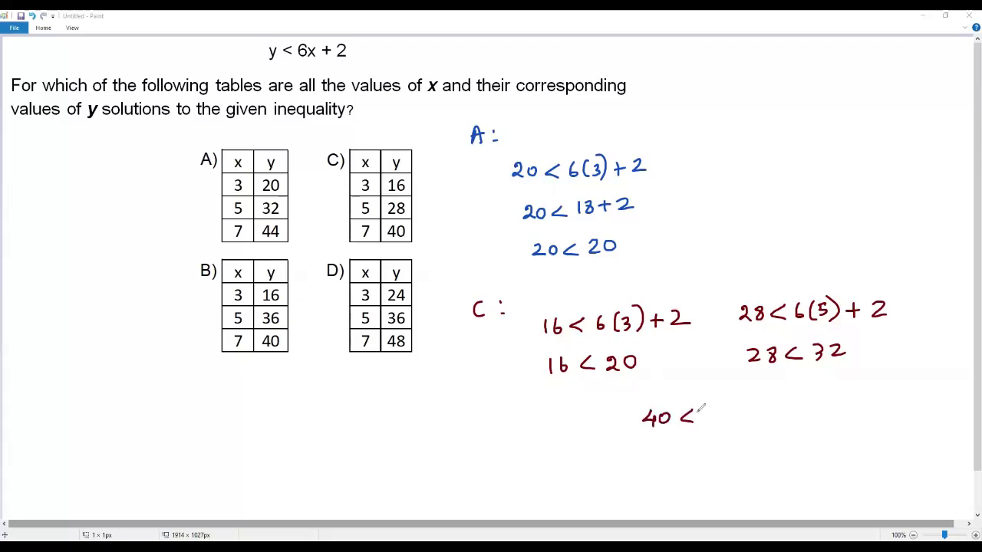
drag(709, 405, 789, 414)
mouse_move(657, 451)
mouse_down()
mouse_move(659, 463)
mouse_move(708, 466)
mouse_up()
mouse_move(706, 428)
mouse_down()
mouse_move(746, 429)
mouse_move(721, 460)
mouse_move(733, 458)
mouse_up()
key(ctrl+z)
drag(729, 452, 729, 467)
mouse_move(739, 449)
mouse_down()
mouse_move(734, 460)
mouse_move(746, 458)
mouse_up()
drag(740, 451, 741, 468)
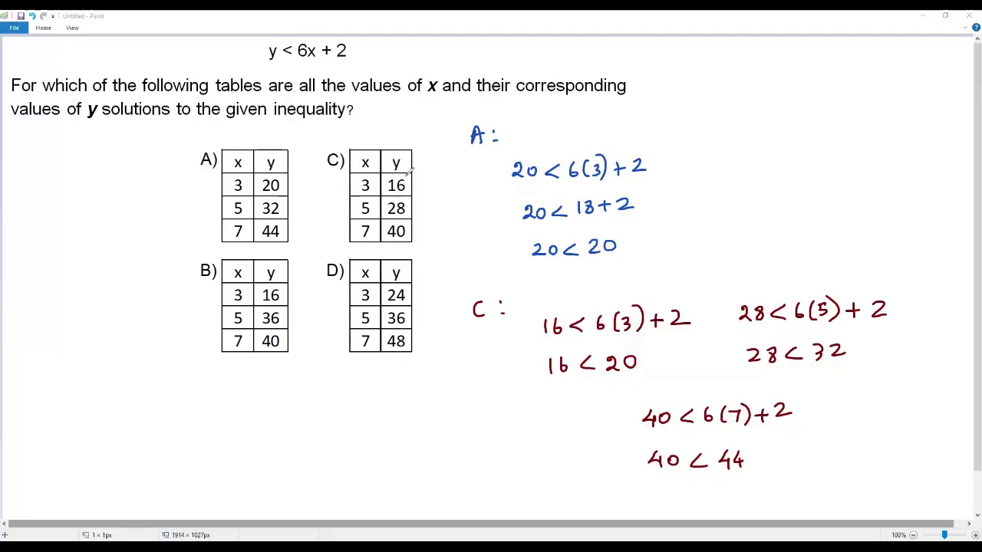
mouse_move(409, 174)
mouse_down()
mouse_move(406, 192)
mouse_move(376, 217)
mouse_move(411, 224)
mouse_move(404, 205)
mouse_up()
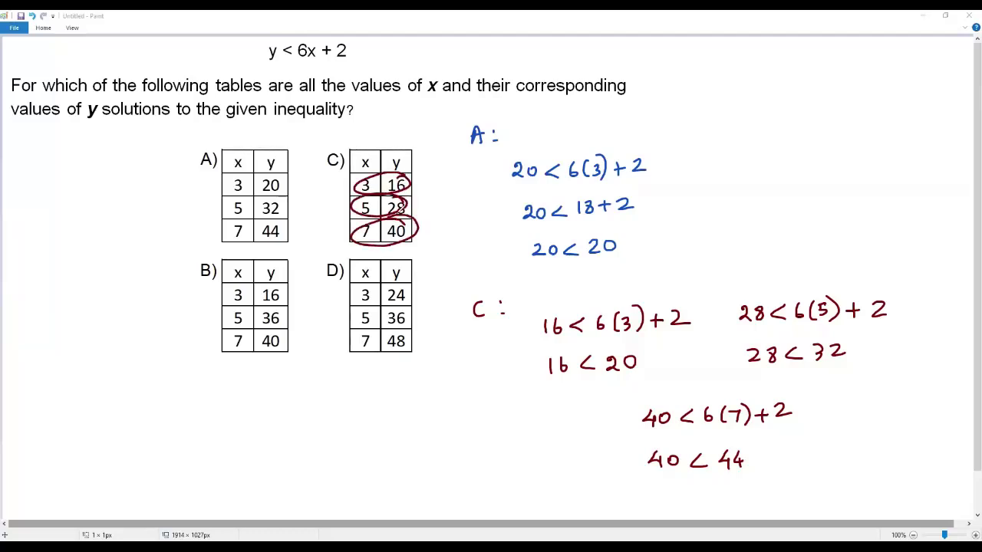
mouse_move(347, 33)
mouse_down()
mouse_move(257, 47)
mouse_move(322, 29)
mouse_up()
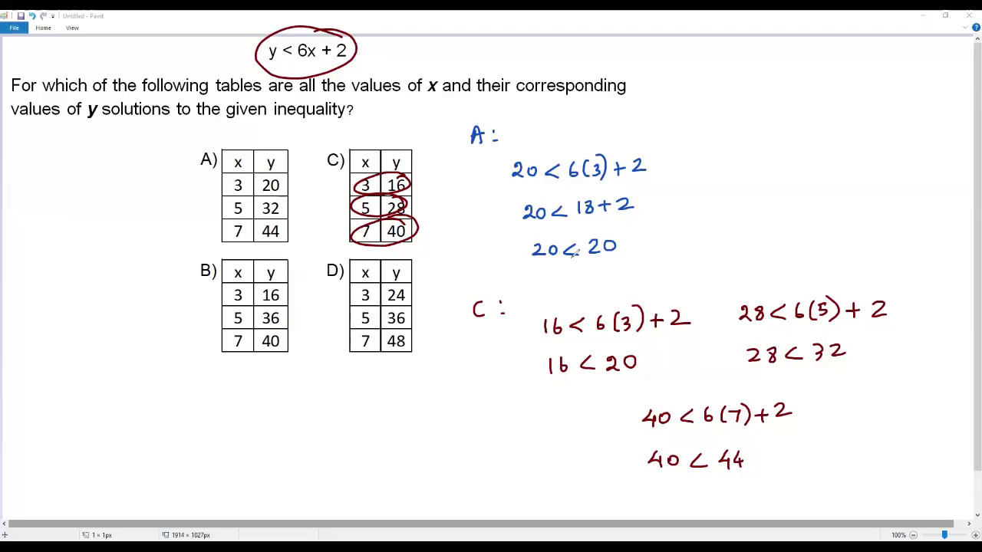
key(ctrl+z)
key(ctrl+z)
key(ctrl+z)
key(ctrl+z)
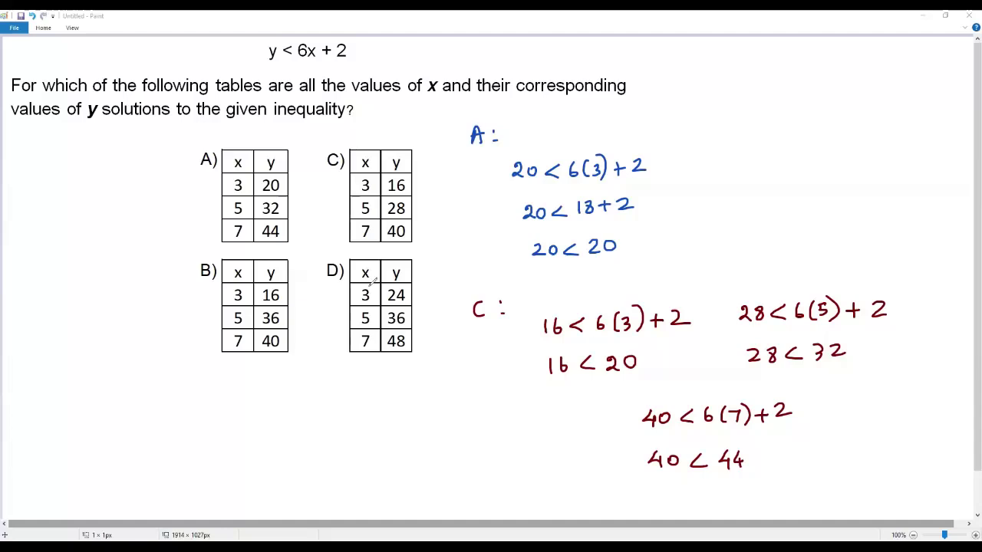
Write table D's first-row check 24 < 6(3) + 2 in green at the top right.
drag(370, 285, 408, 285)
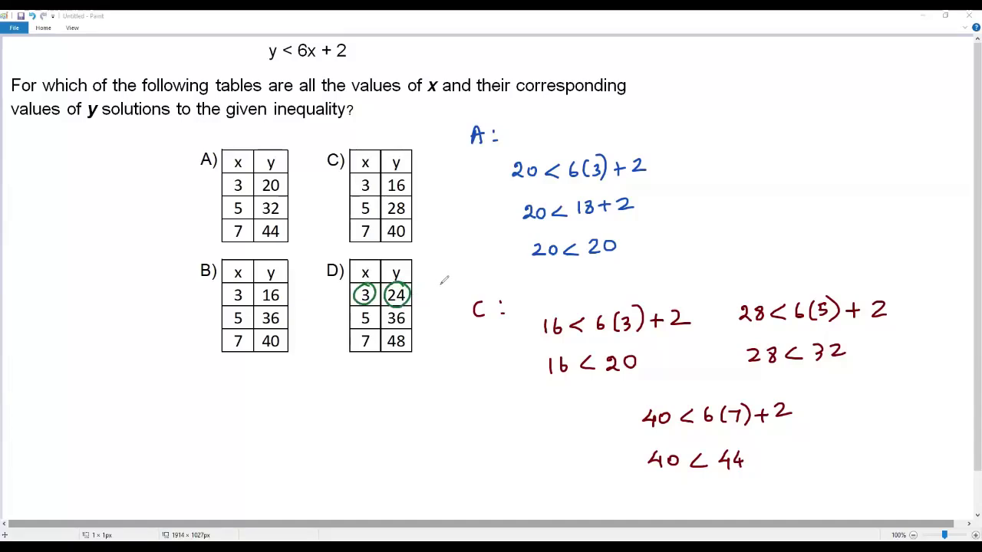
key(ctrl+z)
key(ctrl+z)
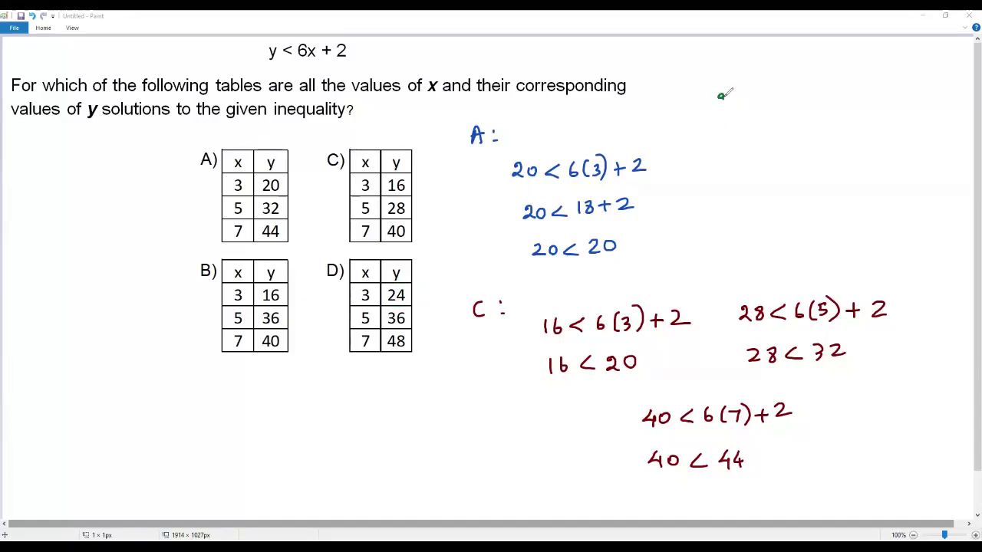
drag(717, 97, 725, 109)
mouse_move(733, 93)
mouse_down()
mouse_move(739, 109)
mouse_move(782, 98)
mouse_move(802, 105)
mouse_up()
mouse_move(811, 89)
mouse_down()
mouse_move(811, 105)
mouse_move(836, 98)
mouse_up()
mouse_move(830, 92)
mouse_down()
mouse_move(830, 104)
mouse_move(858, 102)
mouse_up()
mouse_move(729, 135)
mouse_down()
mouse_move(739, 147)
mouse_move(756, 142)
mouse_up()
mouse_move(751, 135)
mouse_down()
mouse_move(751, 150)
mouse_move(781, 145)
mouse_up()
Simplify table D's check to 24 < 20.
drag(782, 112, 859, 109)
key(ctrl+z)
key(ctrl+z)
drag(795, 126, 809, 142)
drag(819, 132, 819, 133)
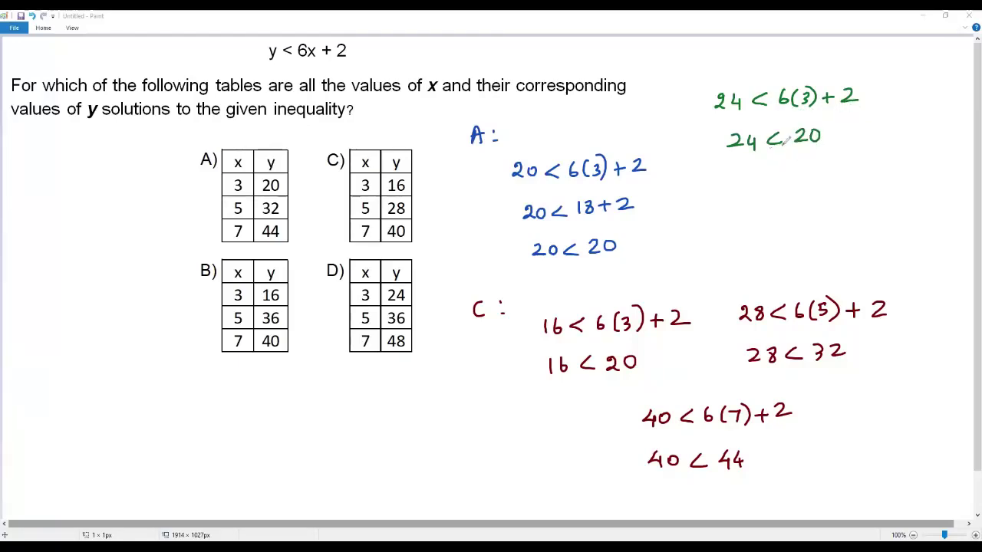
mouse_move(411, 283)
mouse_down()
mouse_move(401, 306)
mouse_move(405, 281)
mouse_up()
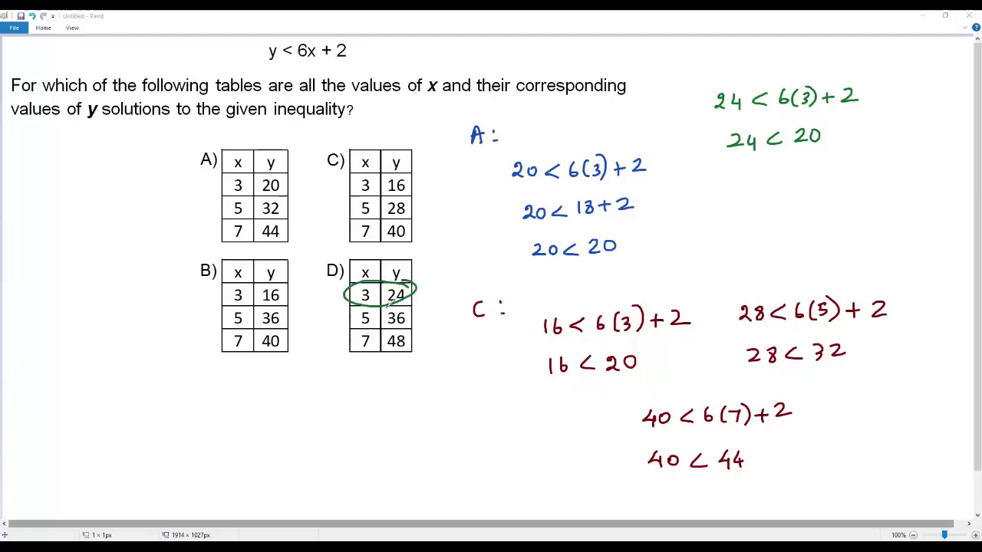
key(ctrl+z)
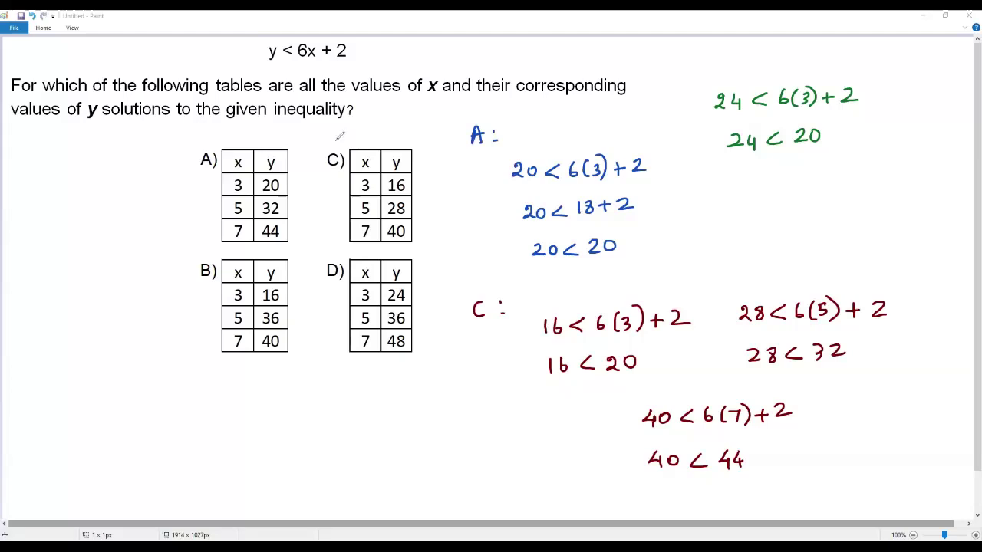
Circle and tick table C as the answer and underline y < 6x + 2.
drag(337, 138, 334, 140)
drag(419, 175, 448, 158)
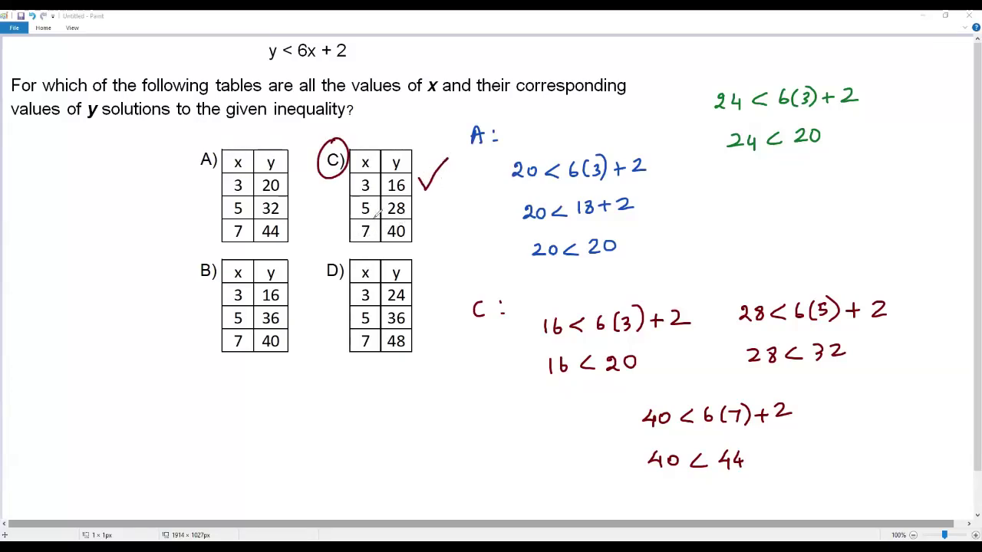
drag(261, 70, 365, 67)
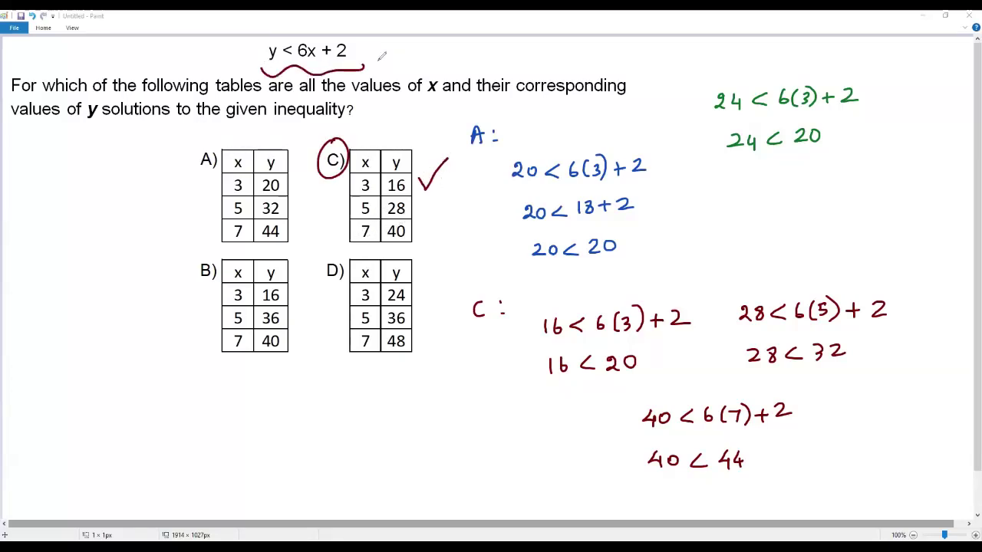